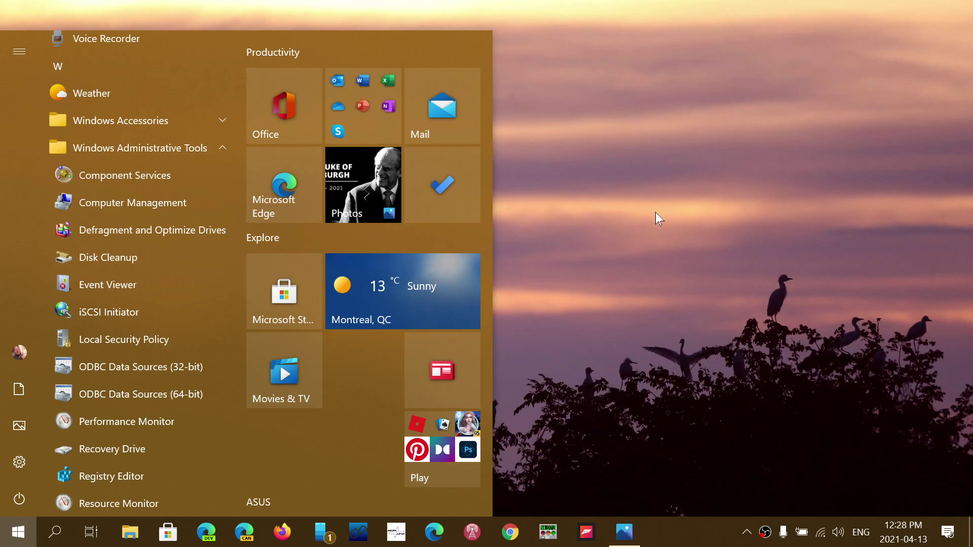
# Step: Close the Start menu with its expanded Windows Administrative Tools folder, leaving the desktop visible
pyautogui.click(656, 213)
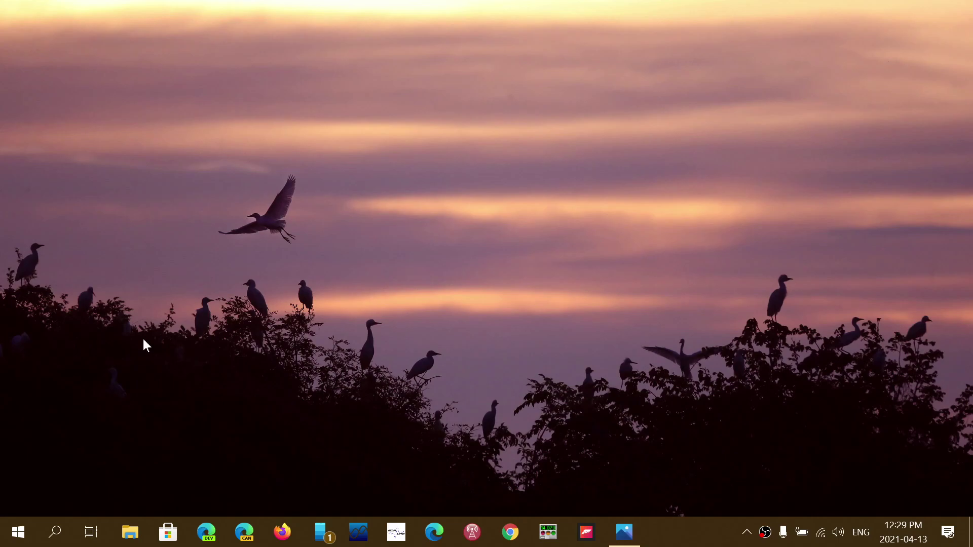
pyautogui.click(20, 541)
pyautogui.scroll(-5, 77, 372)
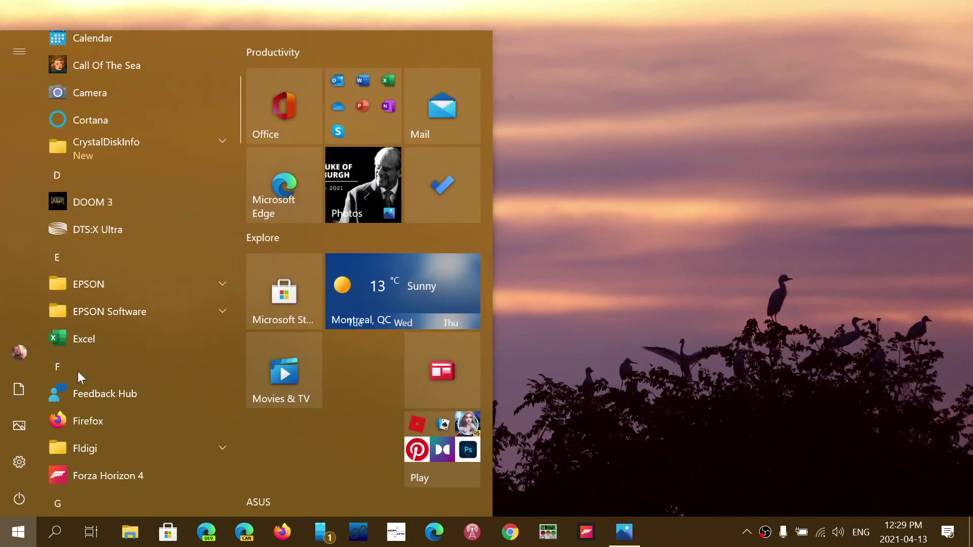
pyautogui.scroll(-10, 78, 371)
pyautogui.scroll(-5, 77, 372)
pyautogui.scroll(-10, 78, 372)
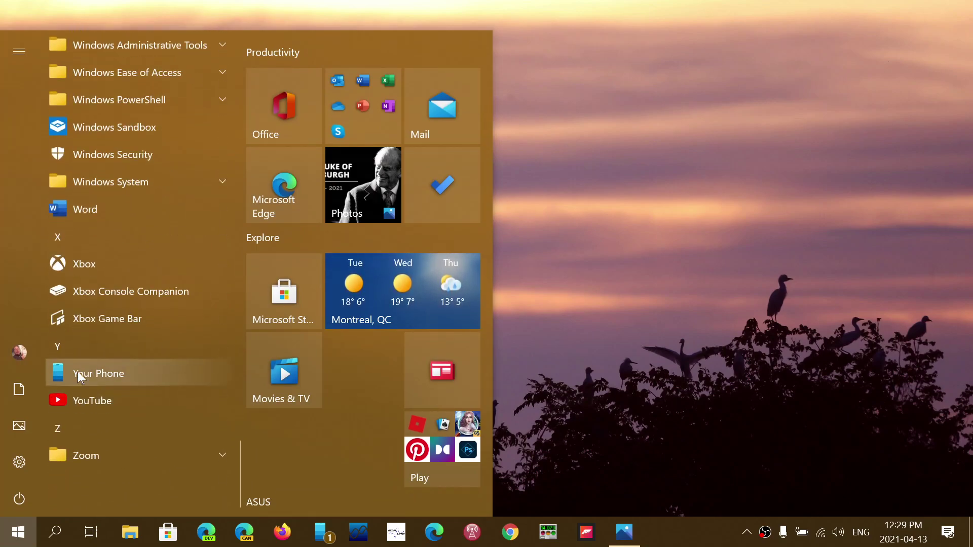
pyautogui.scroll(1, 77, 372)
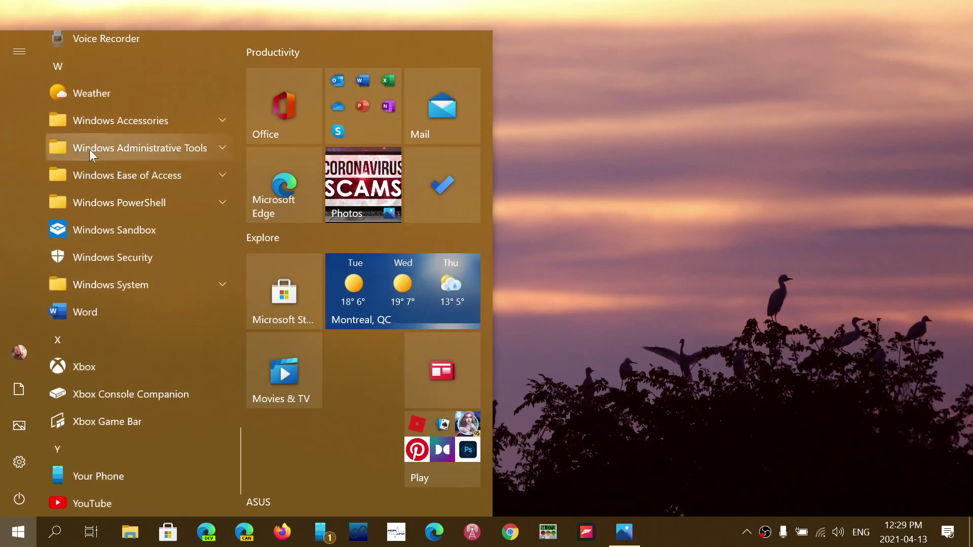
pyautogui.click(220, 149)
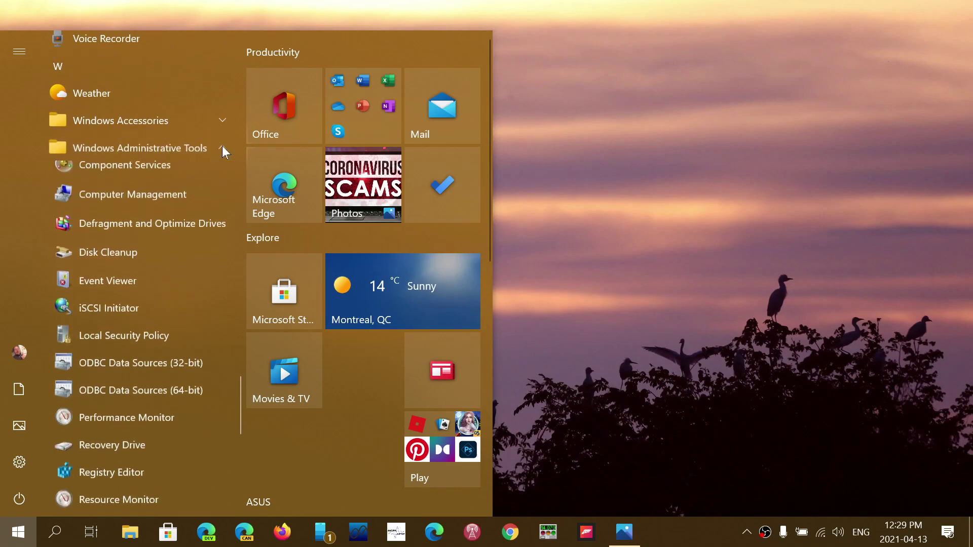
pyautogui.scroll(-3, 174, 344)
pyautogui.scroll(-2, 173, 342)
pyautogui.scroll(5, 174, 342)
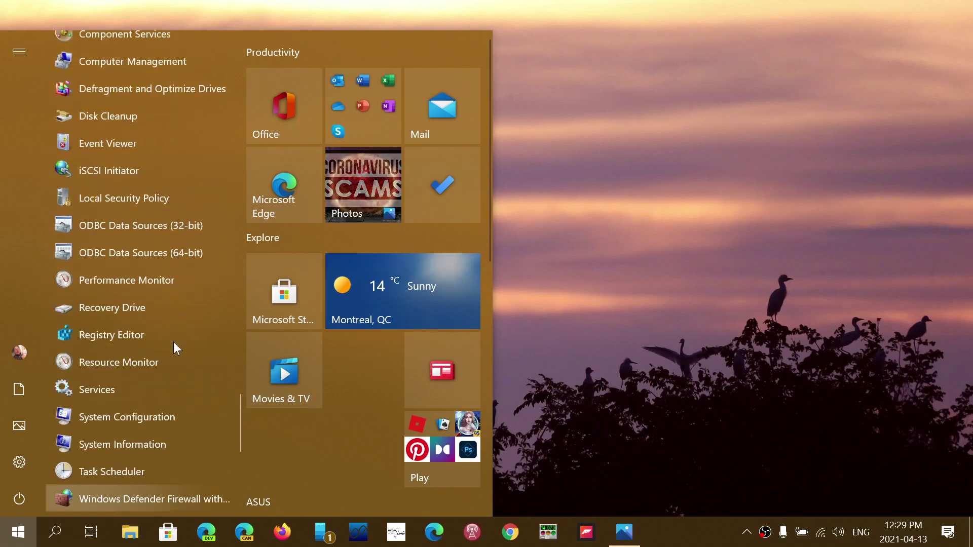
pyautogui.scroll(2, 169, 317)
pyautogui.scroll(2, 144, 263)
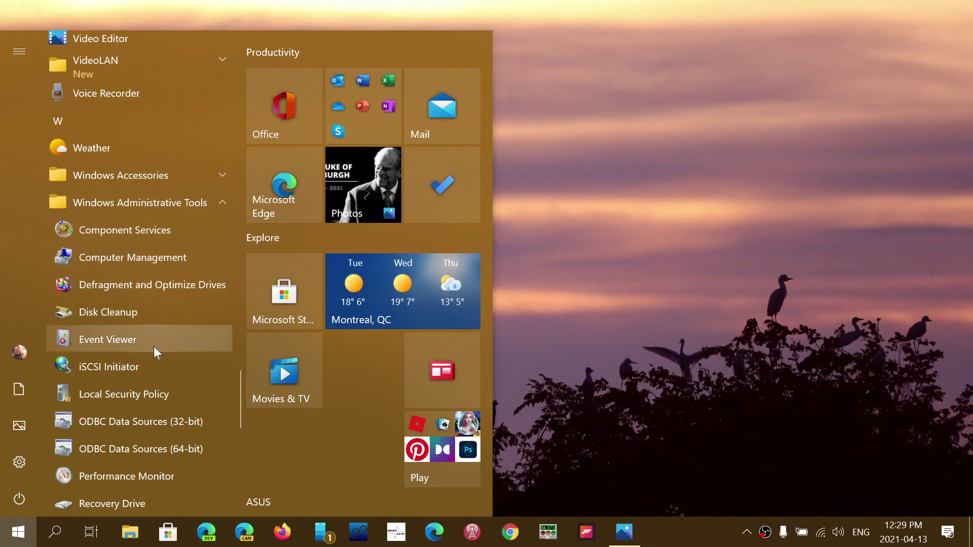
pyautogui.scroll(-2, 152, 438)
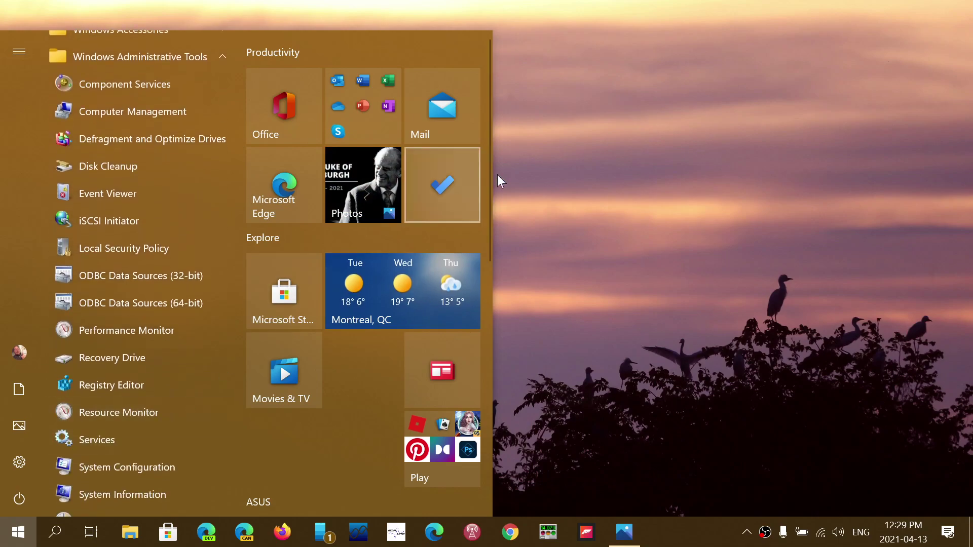
pyautogui.click(633, 199)
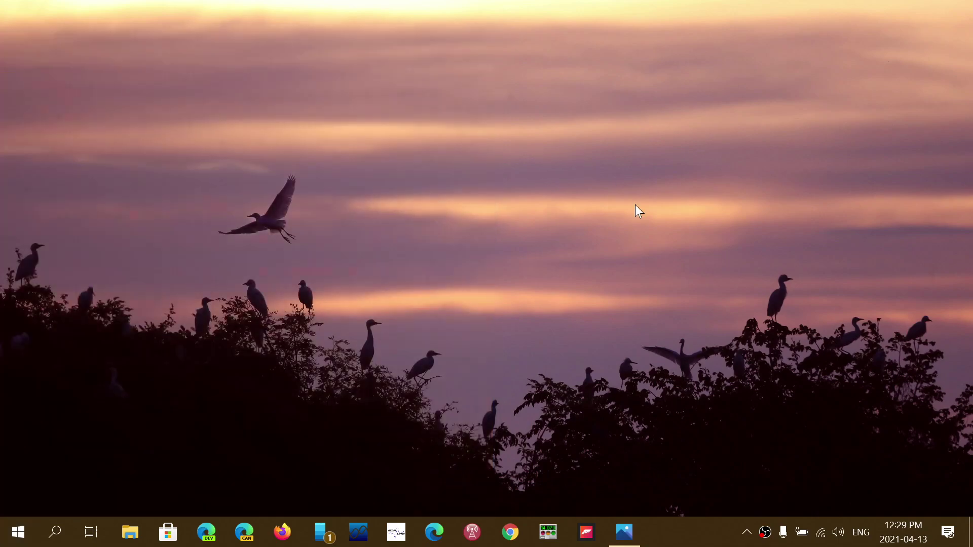
# Step: Restore the Windows Tools window from the taskbar, showing its 42 tool shortcuts
pyautogui.click(623, 533)
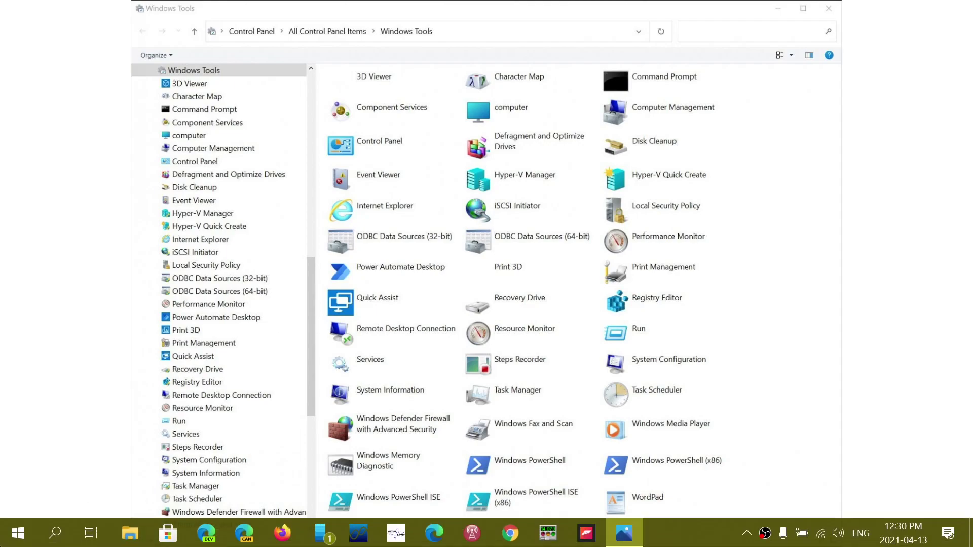
pyautogui.click(11, 538)
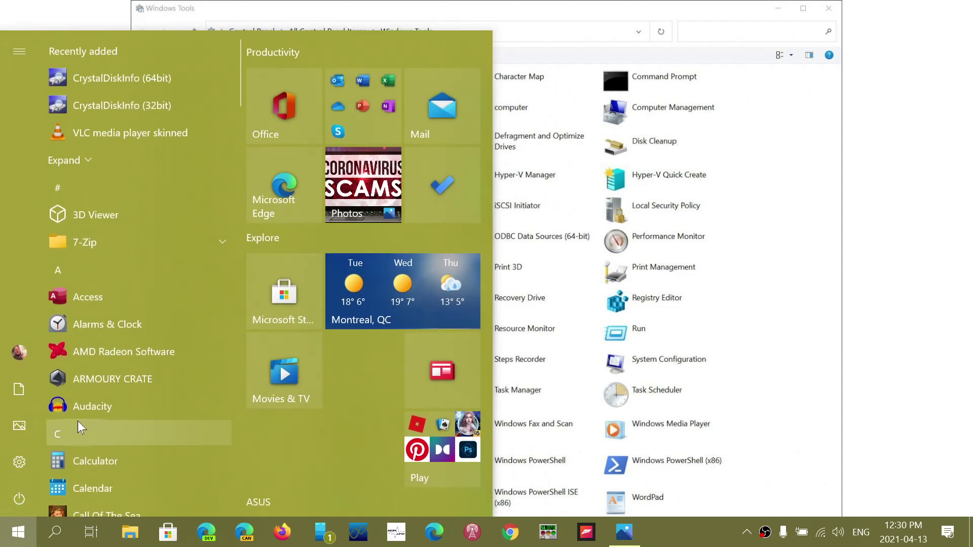
pyautogui.scroll(-10, 78, 422)
pyautogui.scroll(-15, 77, 422)
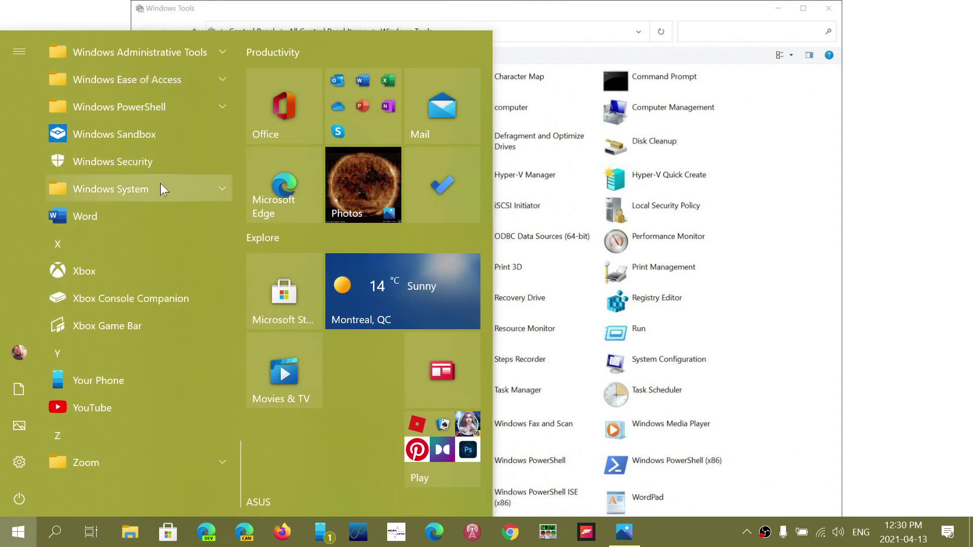
pyautogui.scroll(1, 161, 187)
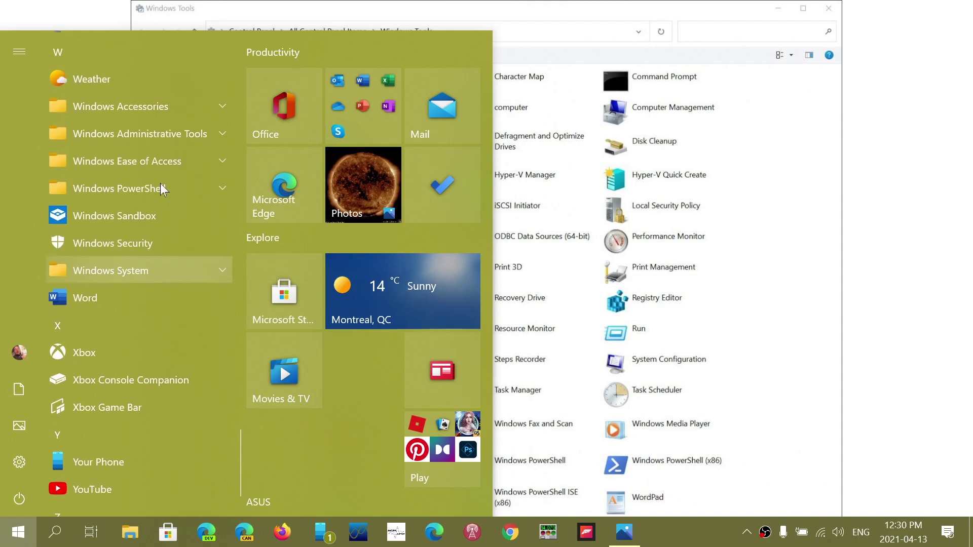
pyautogui.click(223, 132)
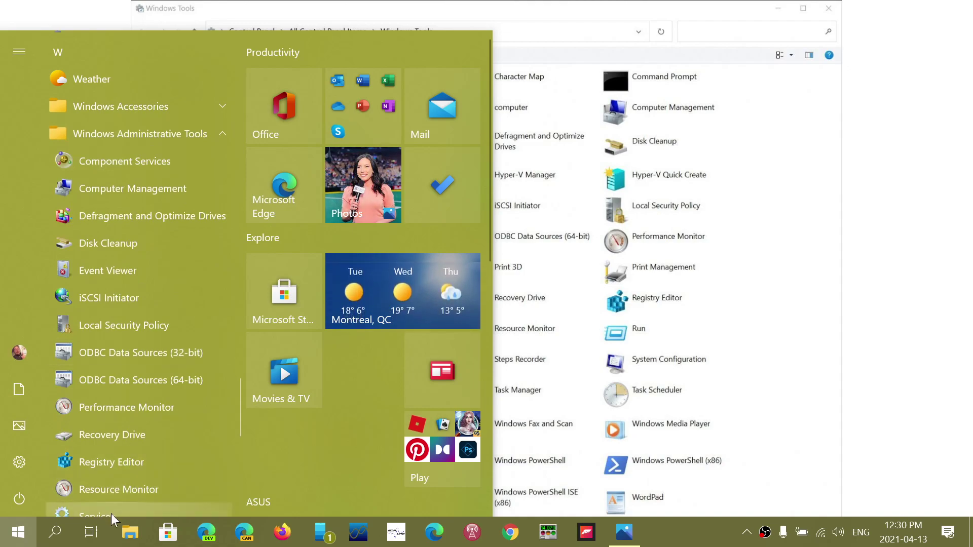
pyautogui.click(221, 133)
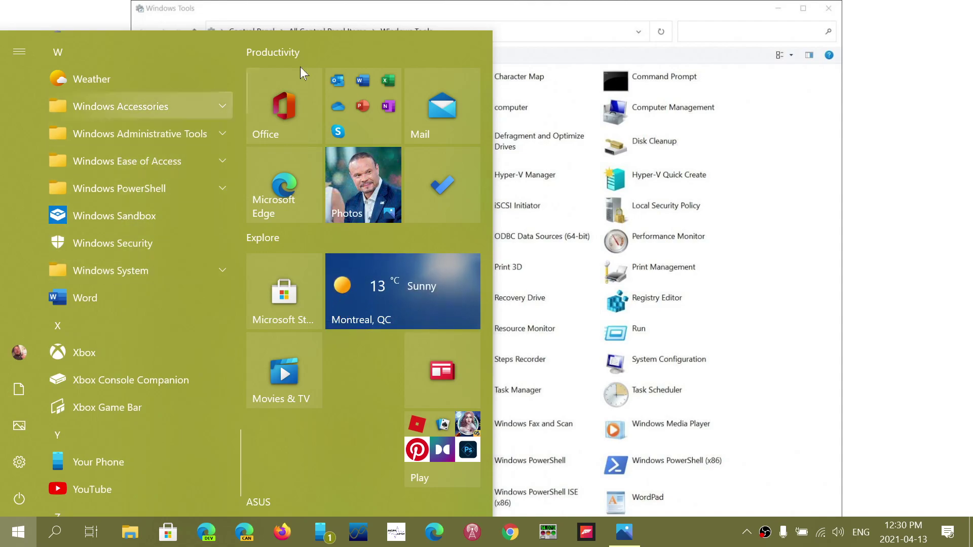
pyautogui.click(719, 30)
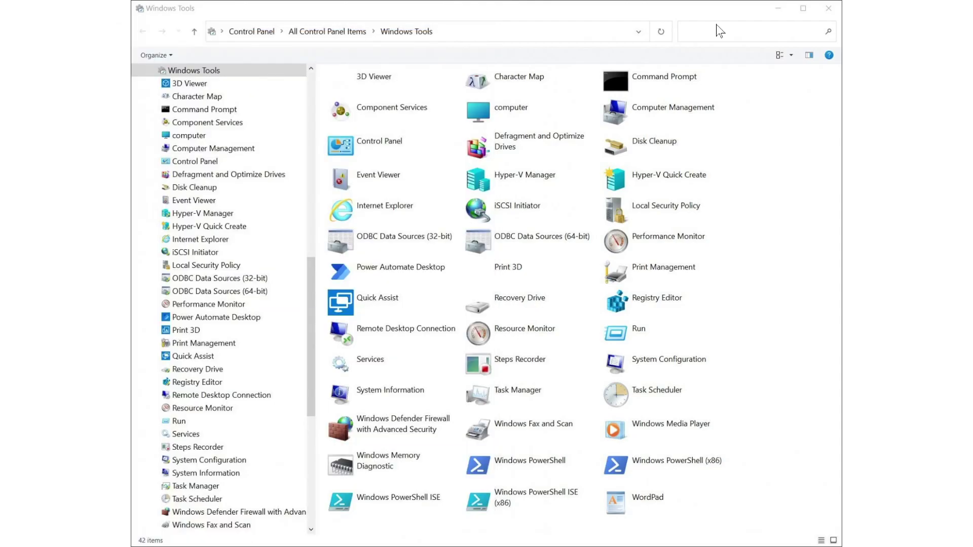